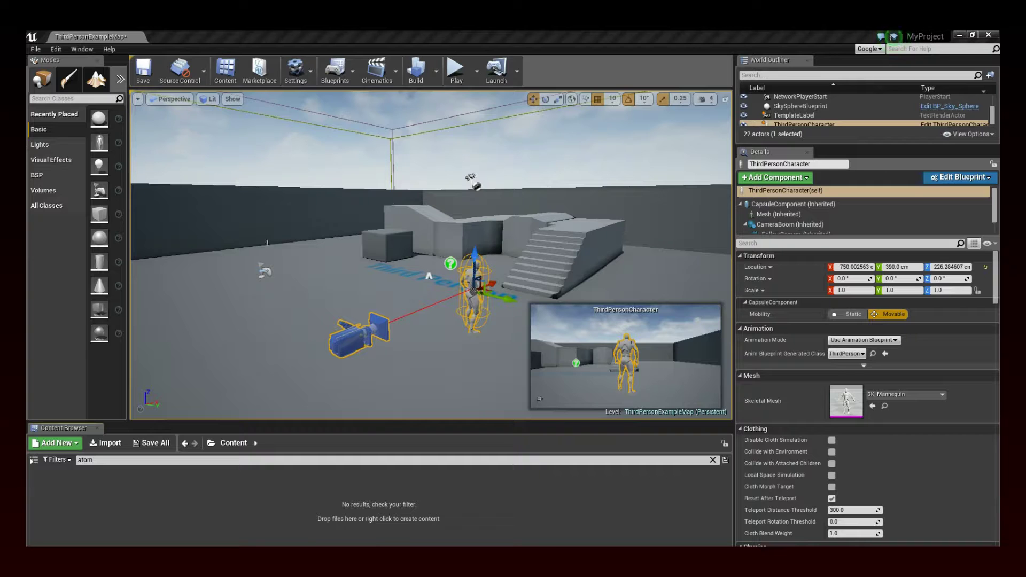
Switch windows to bring the Program Files (x86)\Epic Games\4.10 Explorer folder forward
key("alt+Tab")
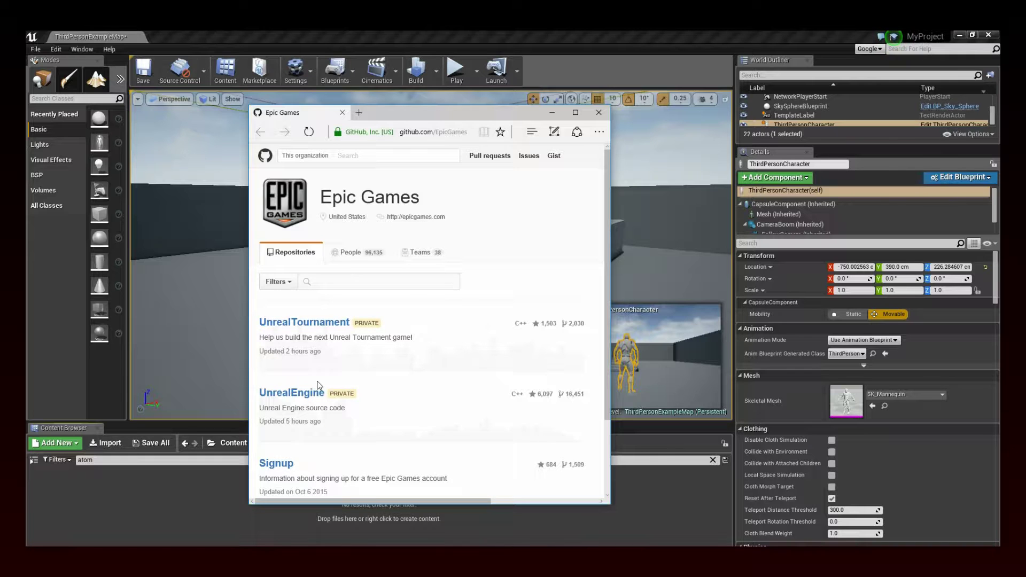
key("alt+Tab")
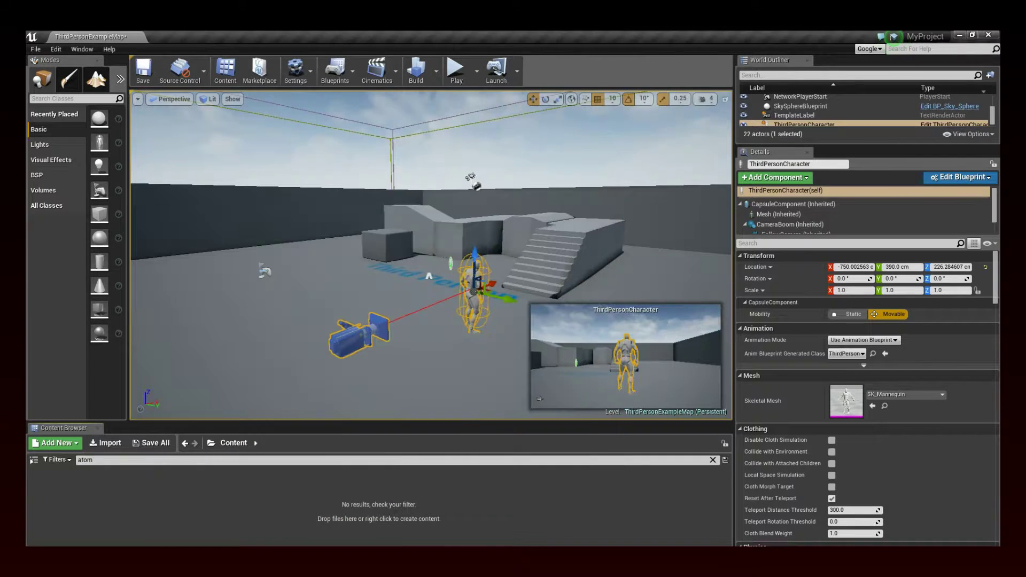
key("alt+Tab")
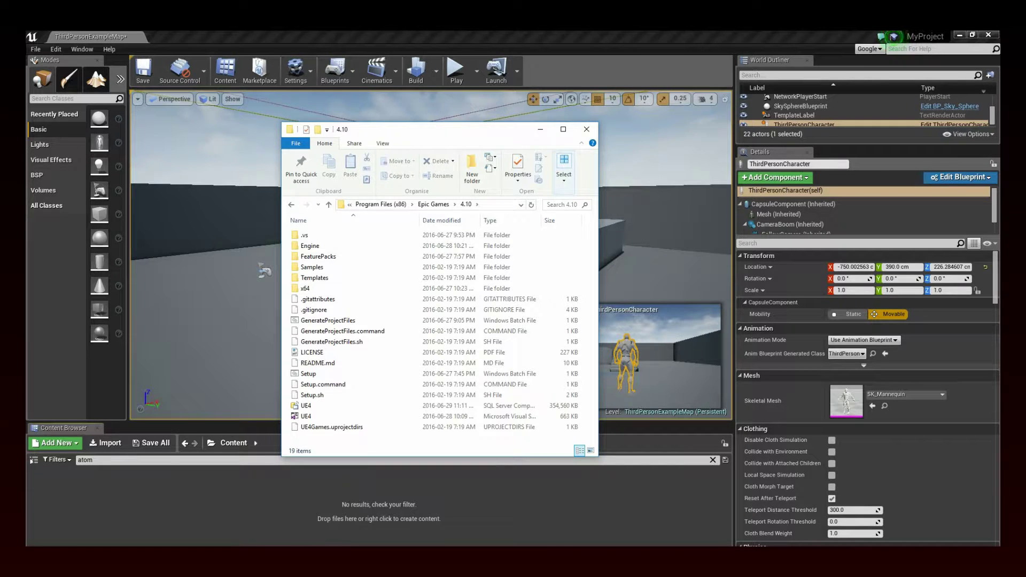
Close the 4.10 engine install folder window with Alt+F4
key("alt+F4")
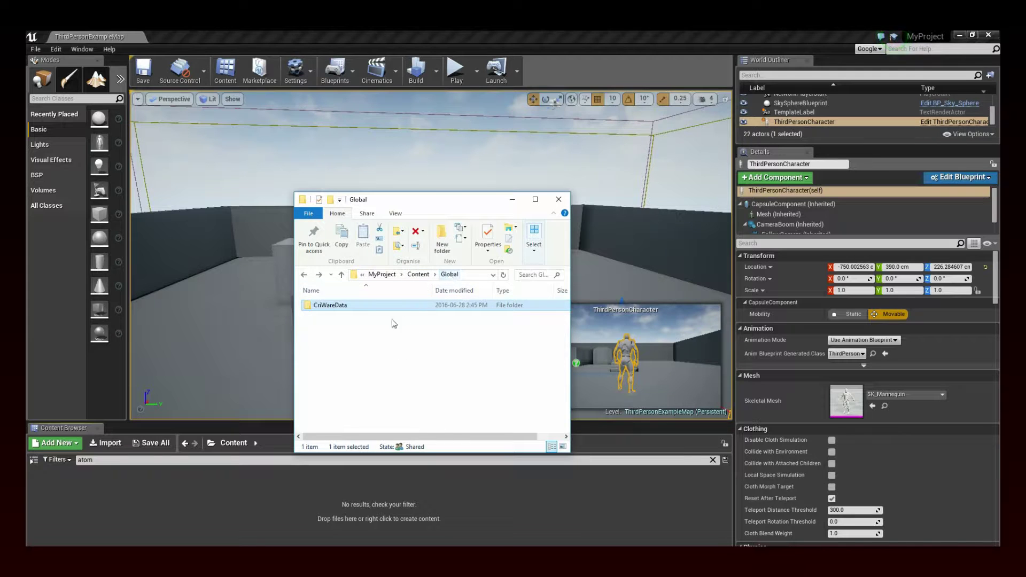
Open CriWareData > PC to view the RingoAttack files, then minimize Explorer
double_click(332, 306)
double_click(322, 309)
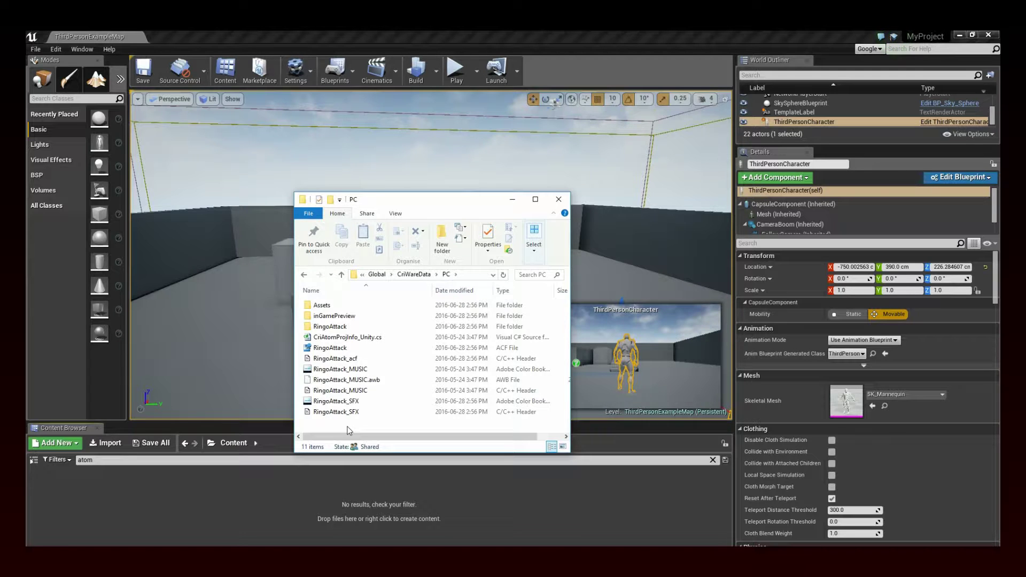
left_click(512, 199)
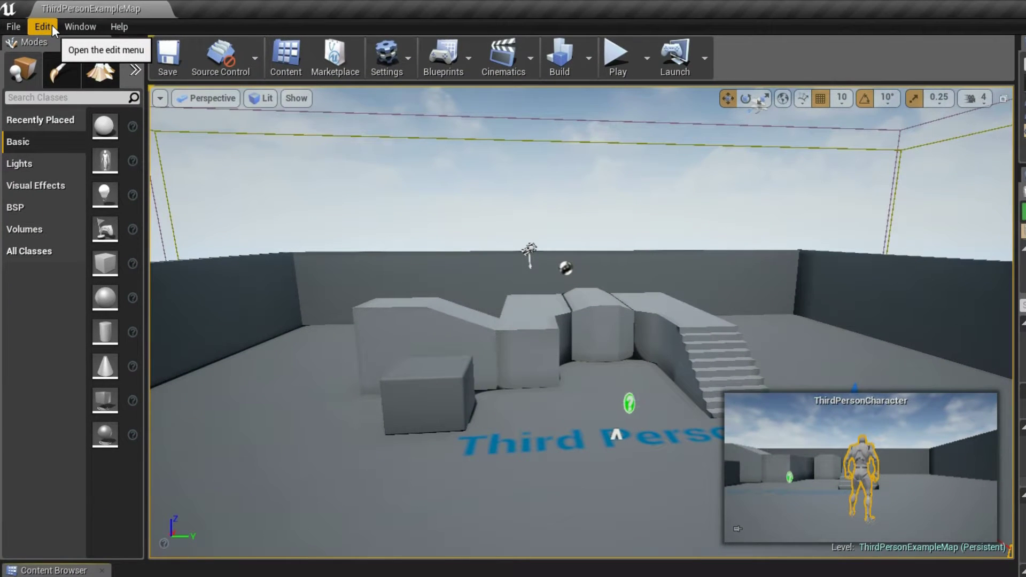
Open Edit > Project Settings and scroll the categories down toward Plugins
left_click(53, 25)
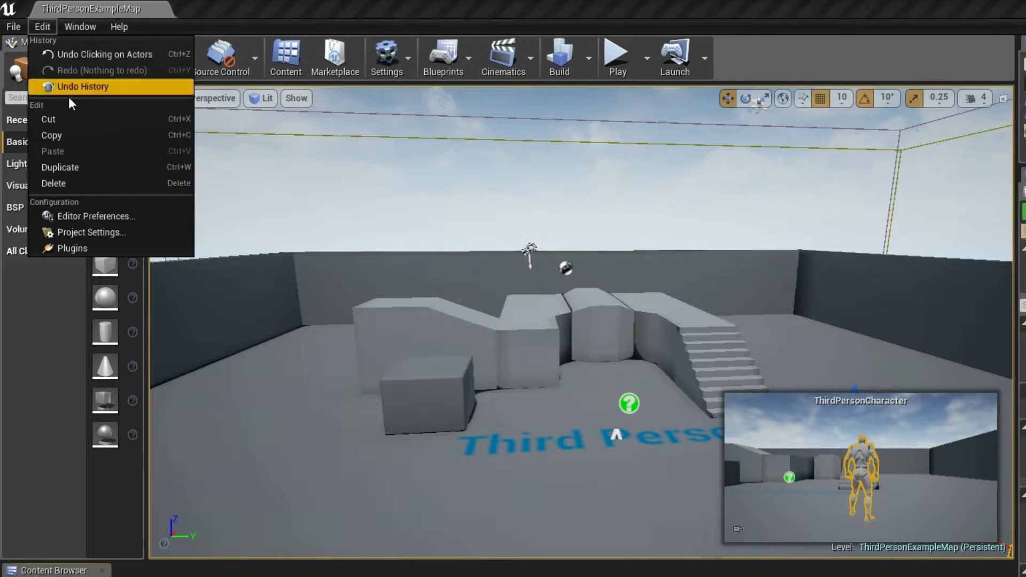
left_click(175, 232)
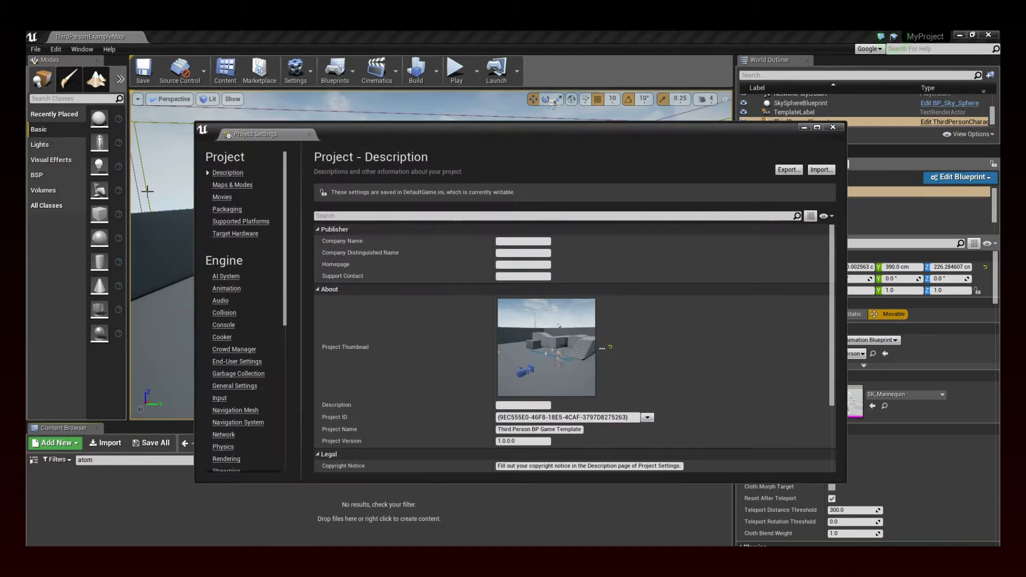
left_click_drag(284, 251, 233, 416)
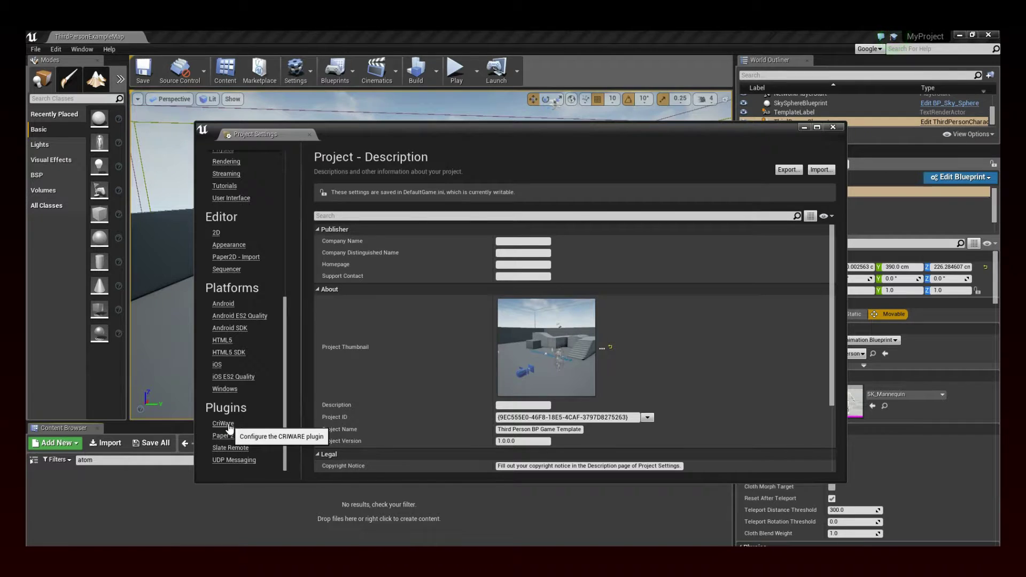
Paste the CriWareData path into CriWare's Contents Directory and restart the editor
left_click(224, 423)
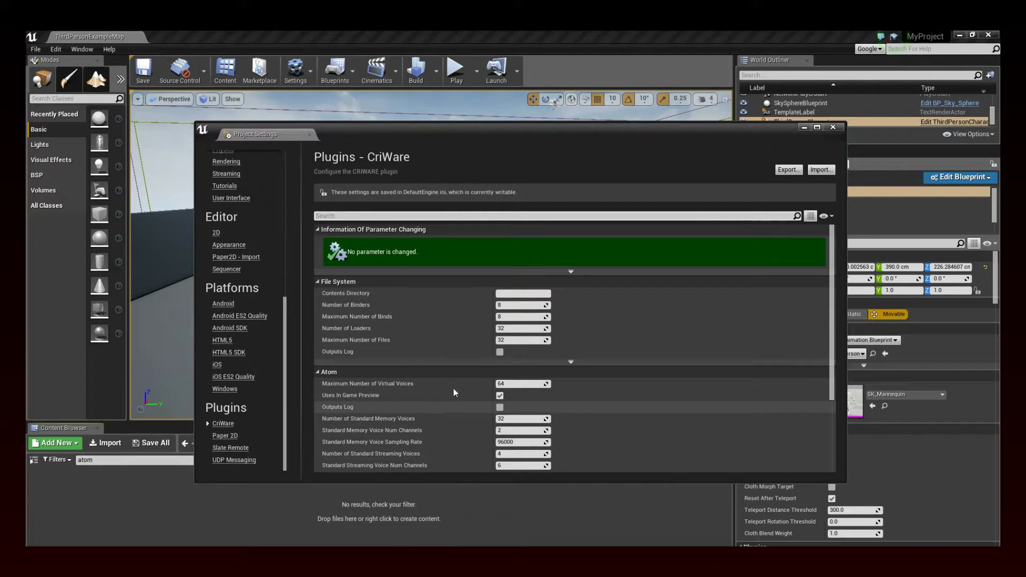
left_click(513, 292)
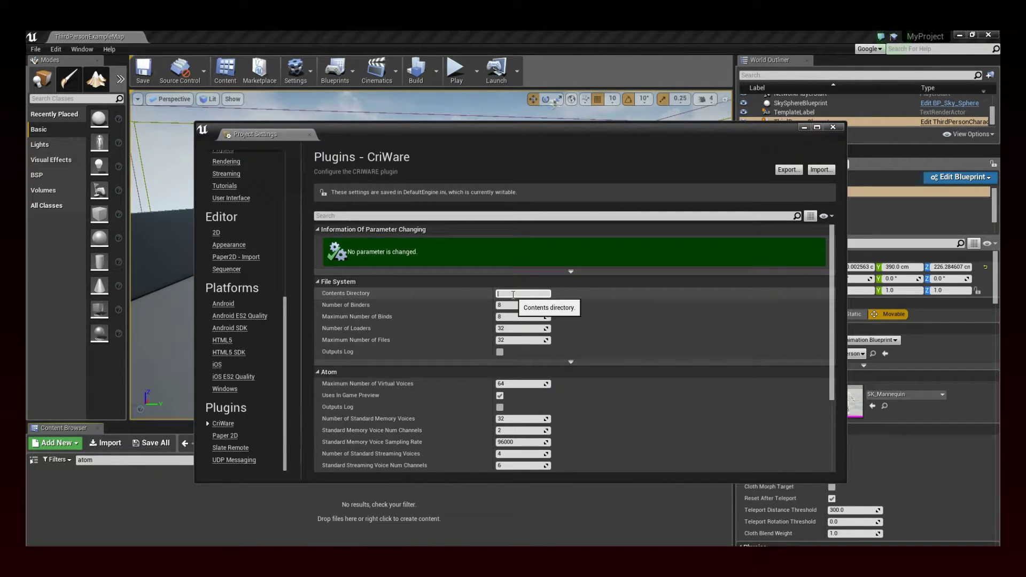
type("C:\\Users\\YannickBlanchette\\Documents\\Unreal Projects\\MyProject\\Content\\Global\\CriWareData")
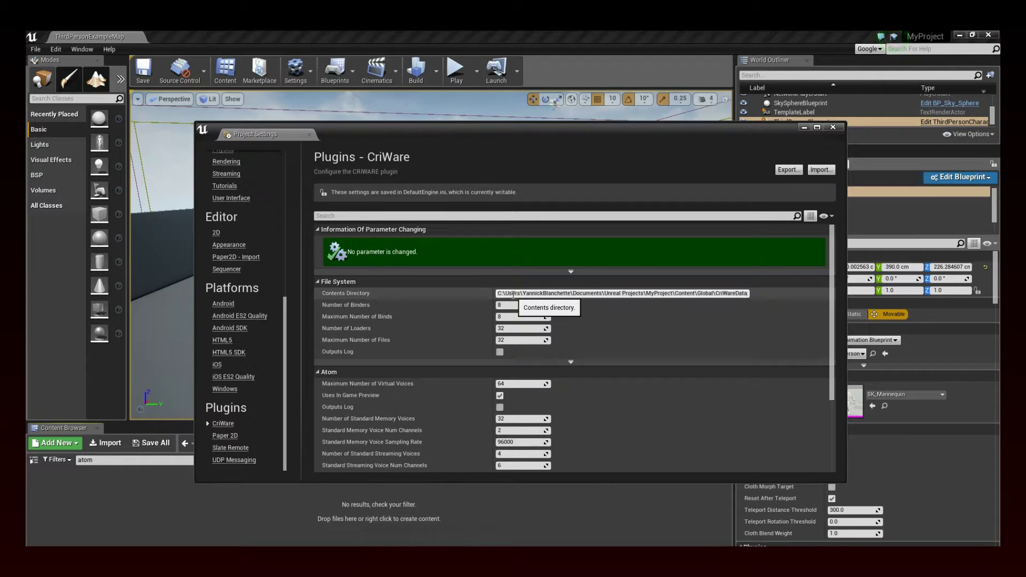
key("Return")
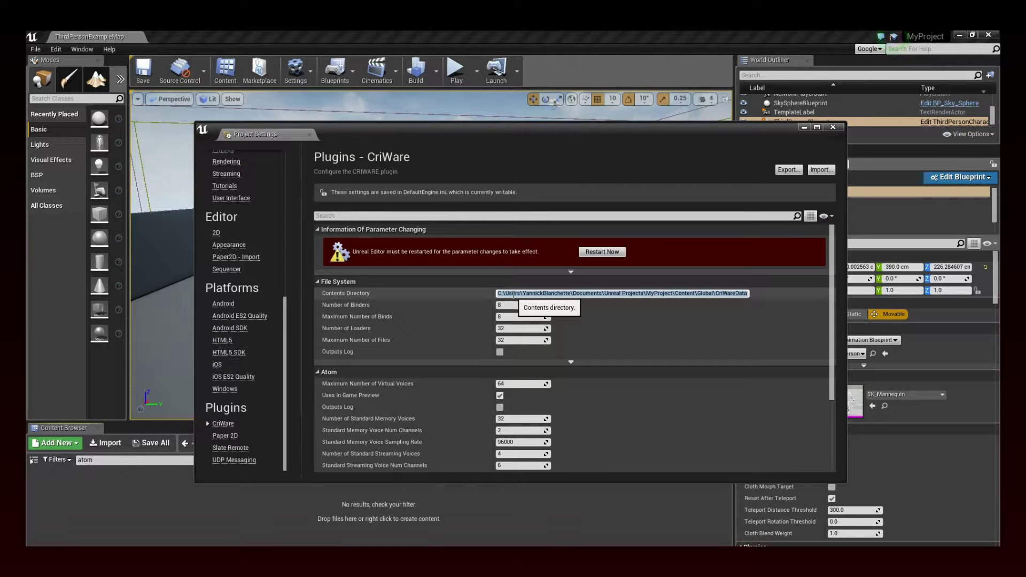
left_click(602, 252)
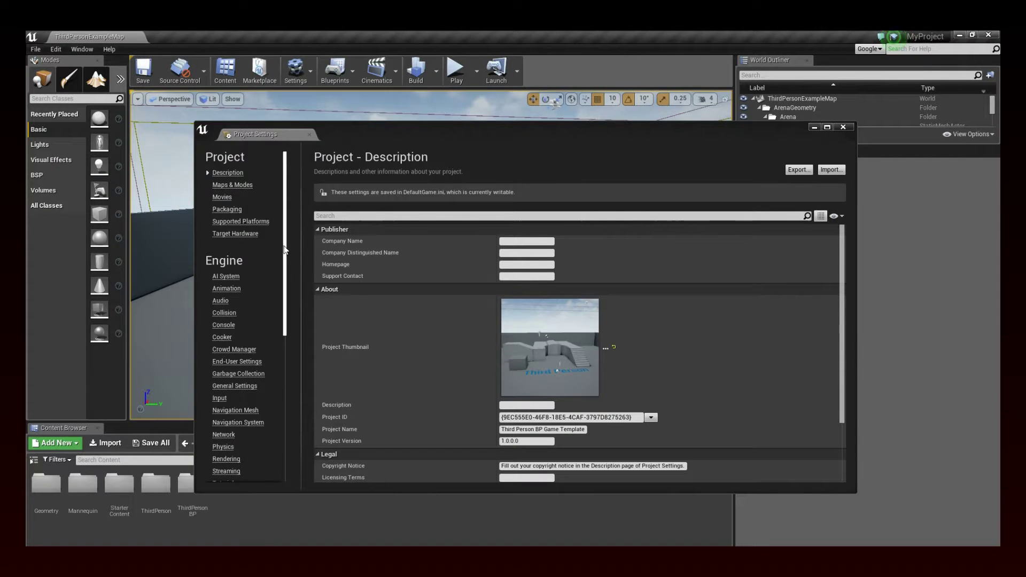
Enter RingoAttack as CriWare's ACF File Name, then restart the editor
scroll(289, 368, "down", 5)
scroll(290, 390, "down", 3)
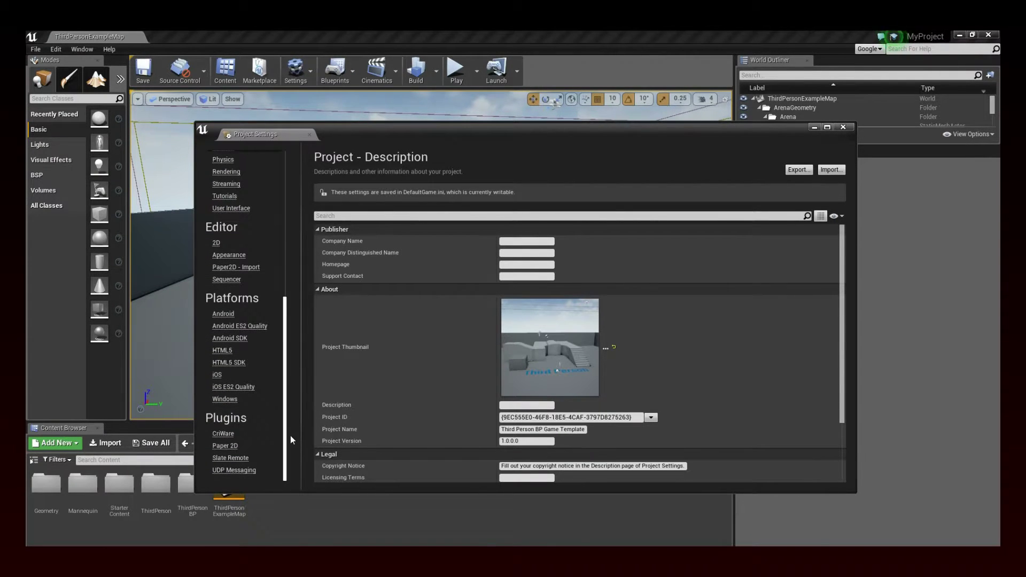
left_click(225, 434)
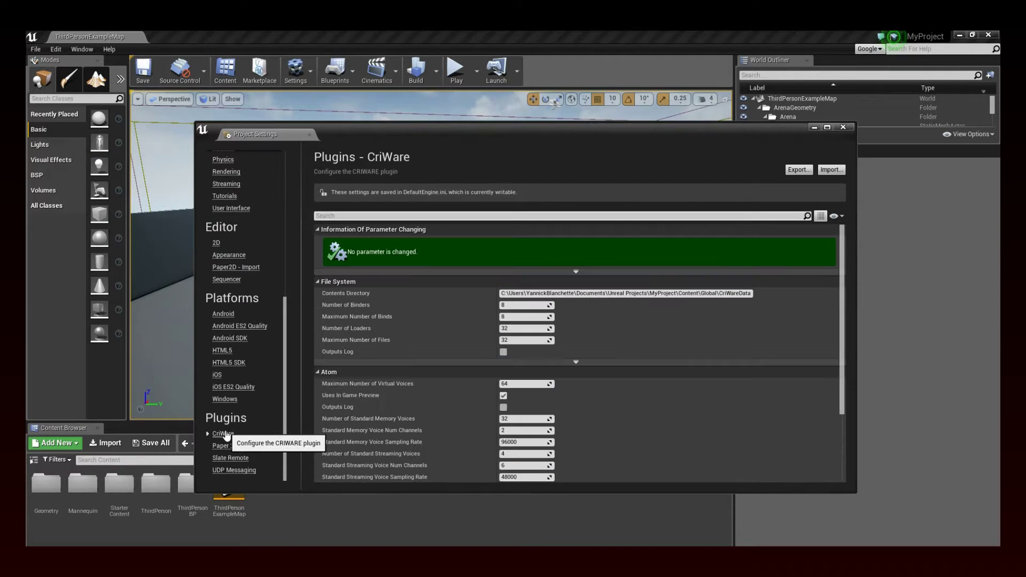
scroll(762, 373, "down", 3)
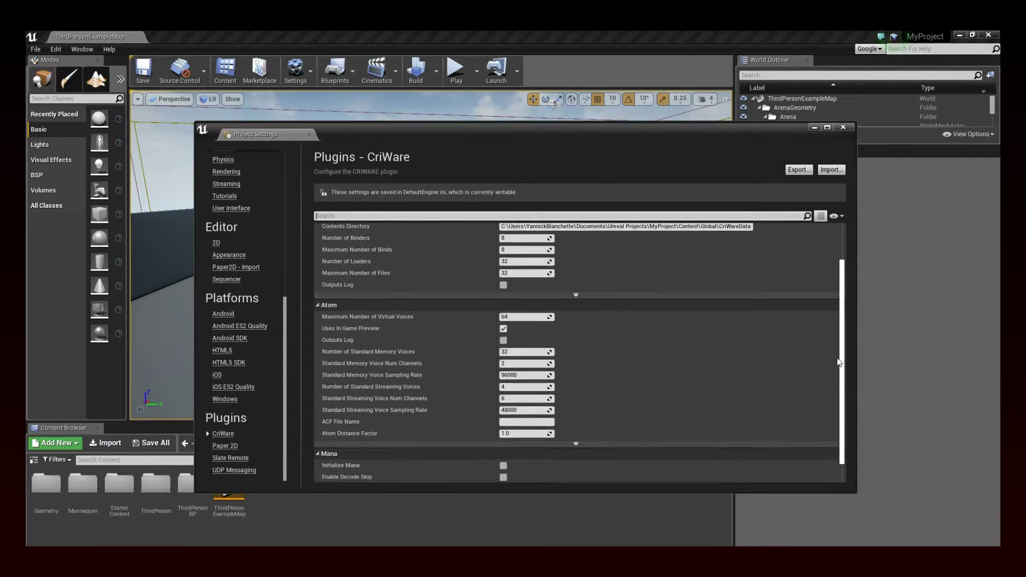
left_click(534, 419)
type("RingoAttack")
key("Return")
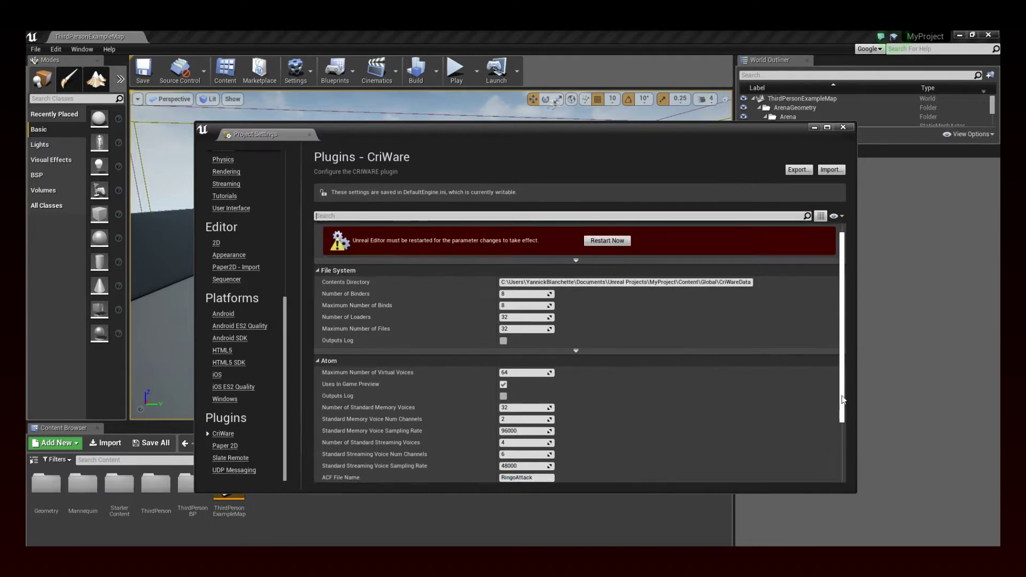
left_click(608, 252)
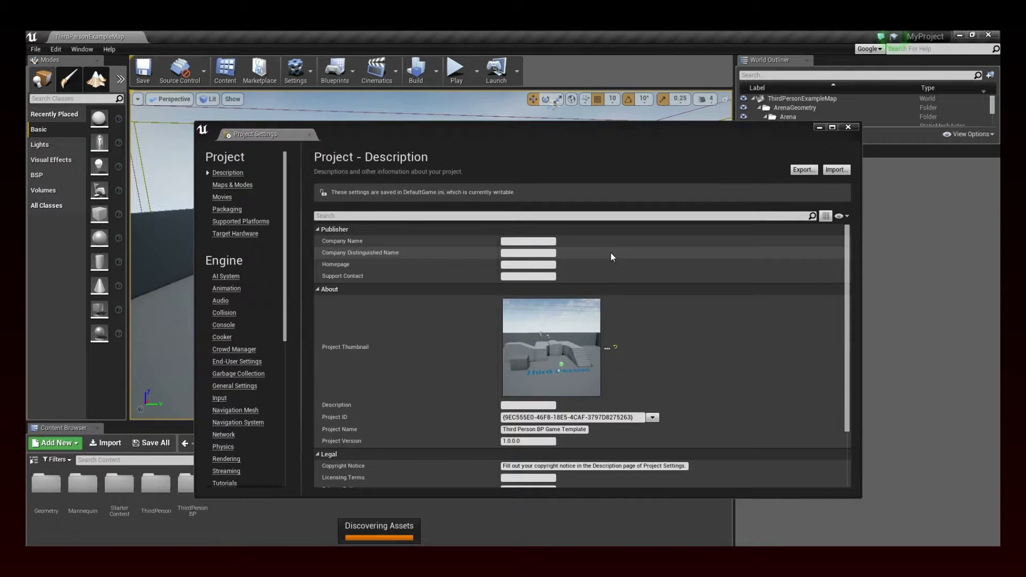
Close the Project Settings window to return to ThirdPersonExampleMap
left_click(848, 127)
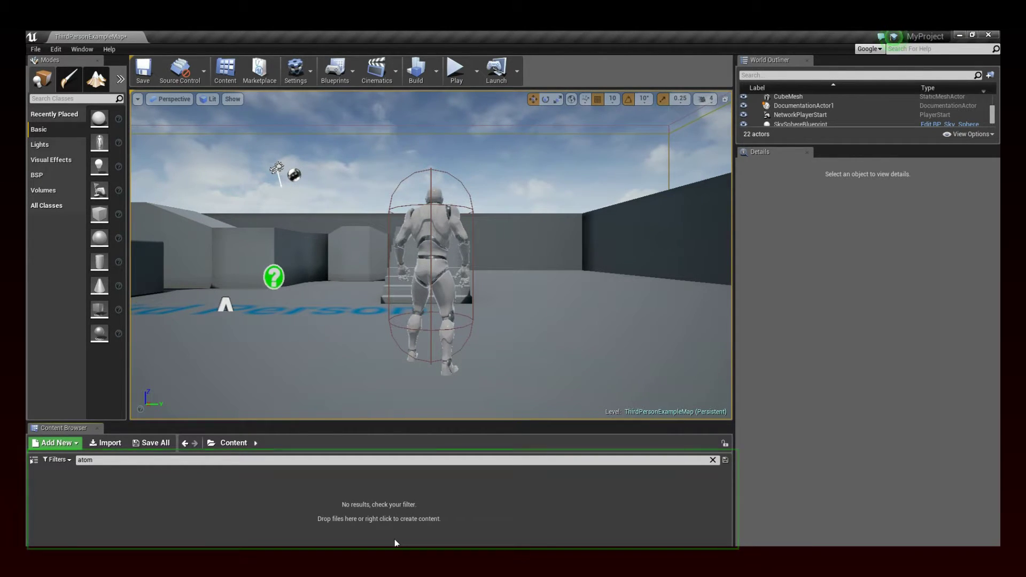
Import RingoAttack_MUSIC from the PC folder into the Content Browser
left_click(117, 444)
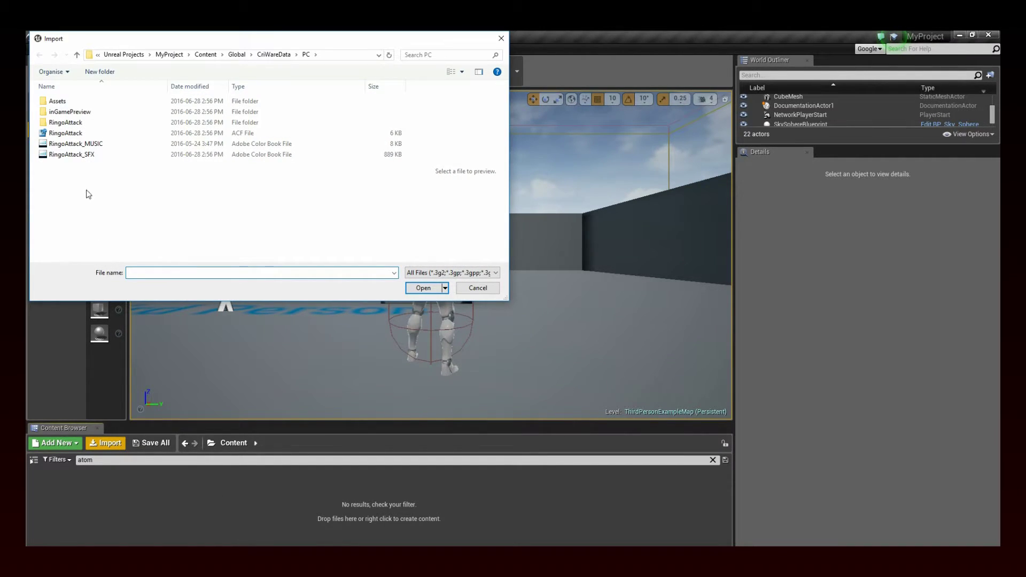
left_click(91, 144)
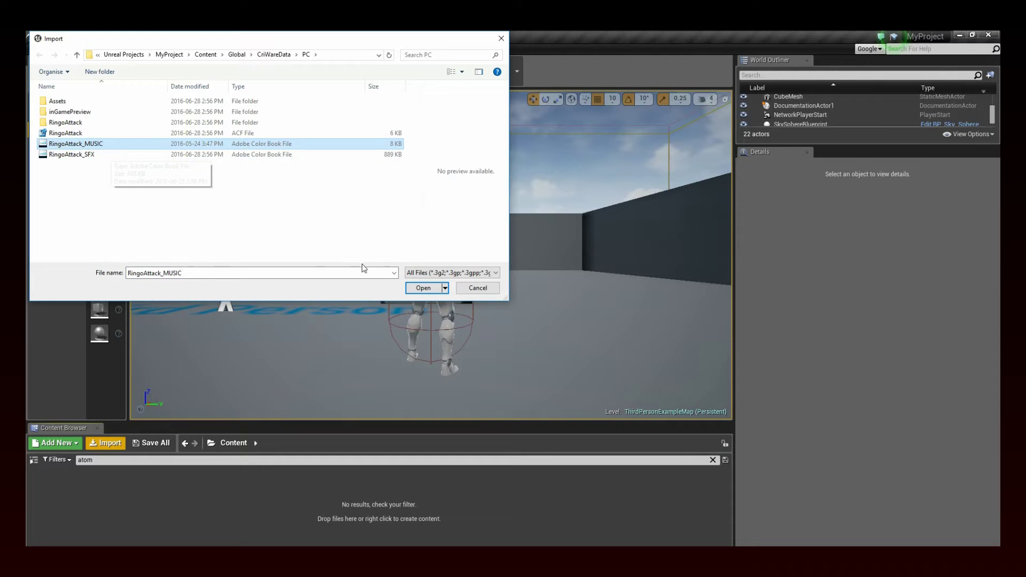
left_click(421, 289)
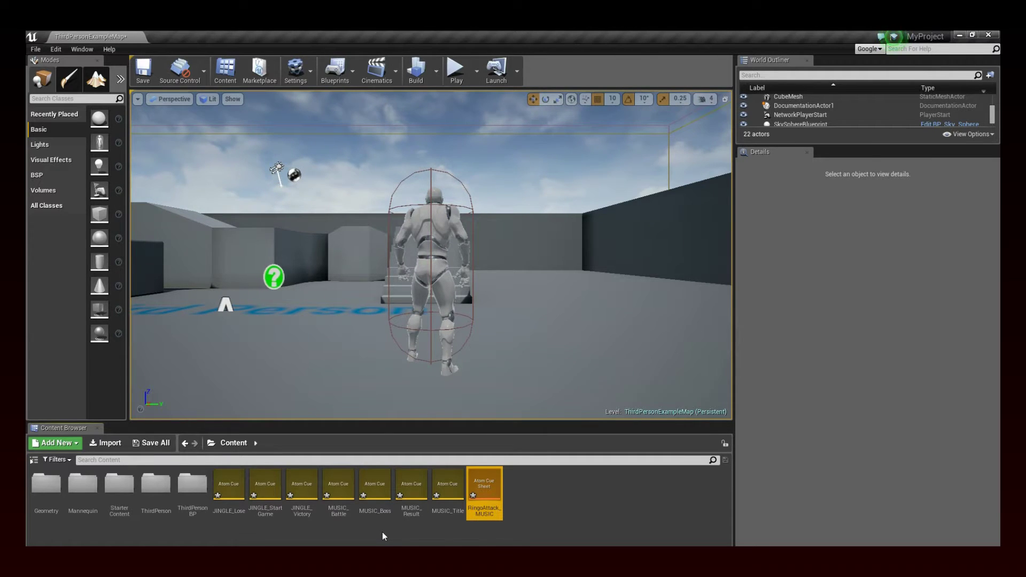
Drag the MUSIC_Battle Atom Cue into the viewport beside the character
left_click_drag(342, 507, 519, 167)
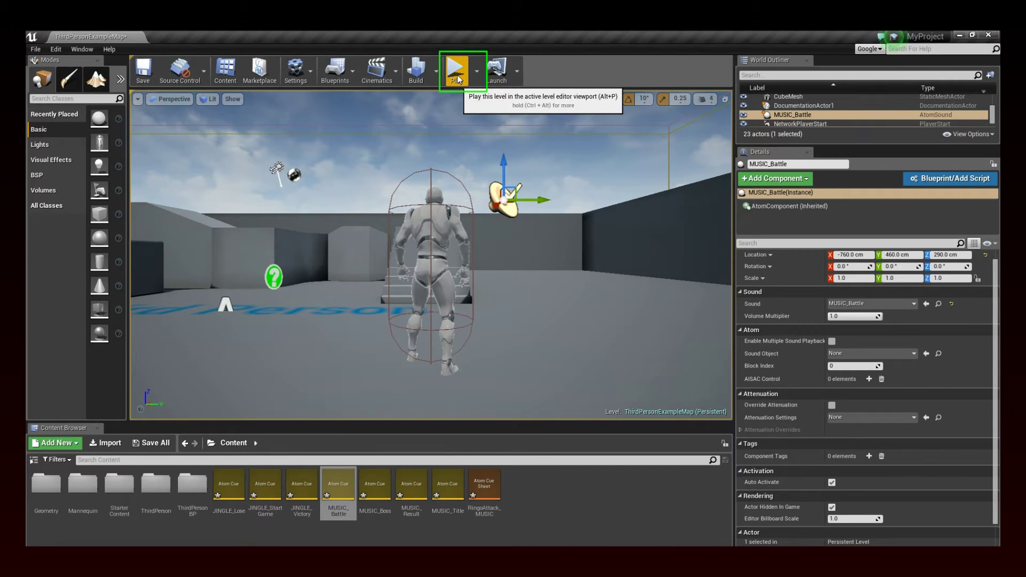
left_click(457, 70)
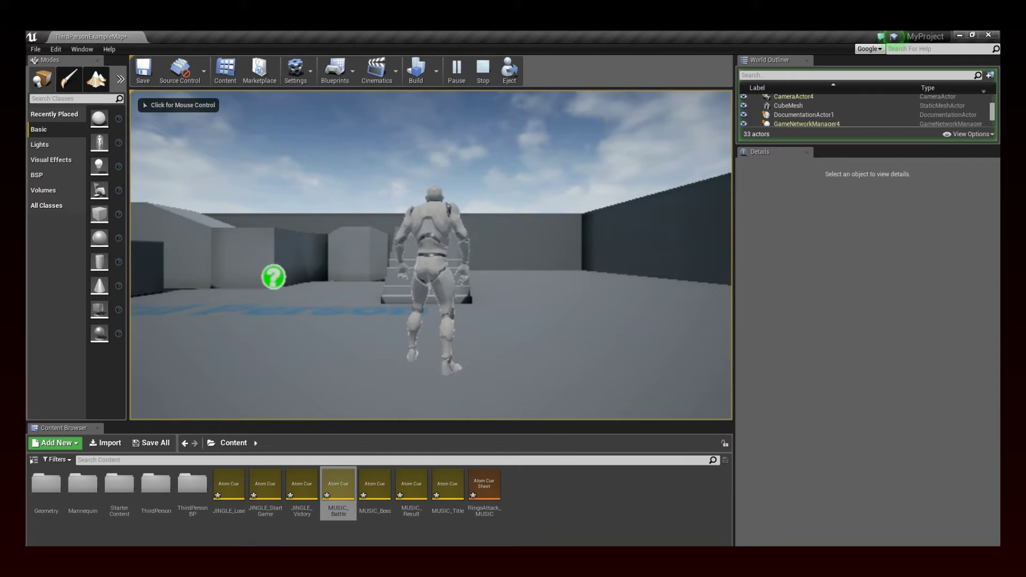
left_click(483, 71)
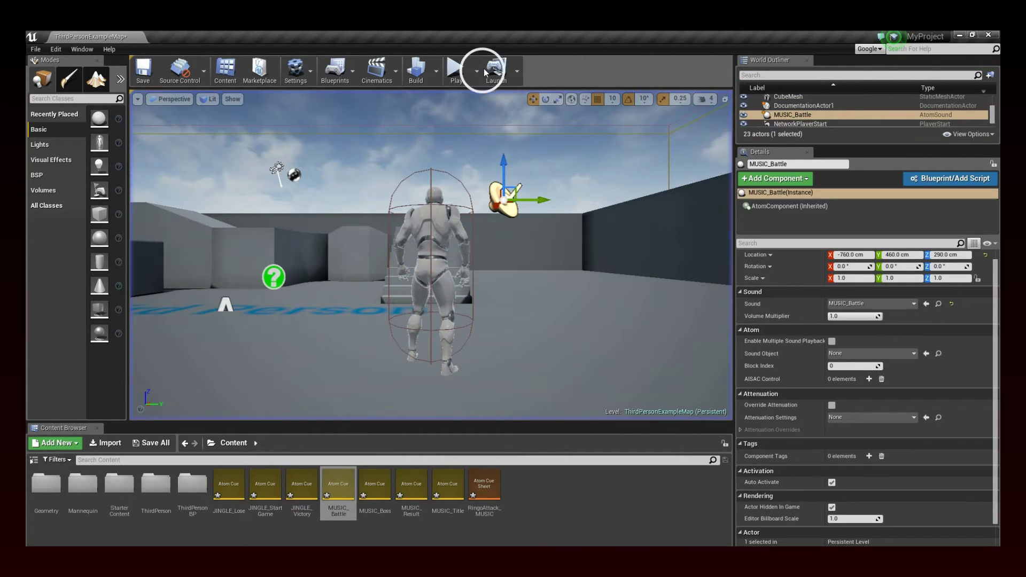